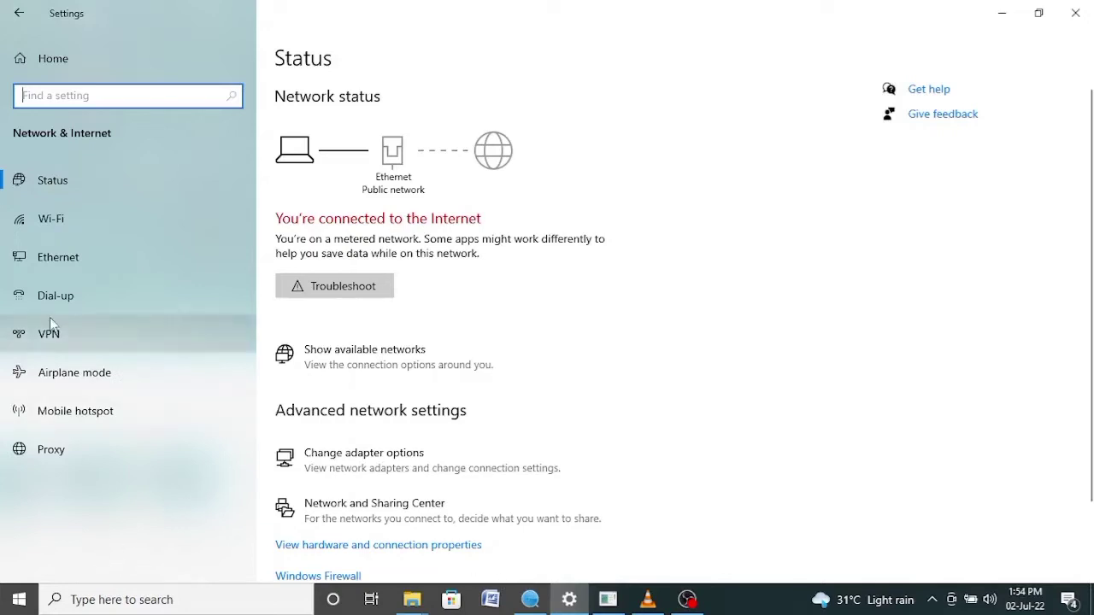
Show the Ethernet Unidentified network's details, with manual IPv4 192.168.1.10 and gateway 192.168.1.1
left_click(59, 260)
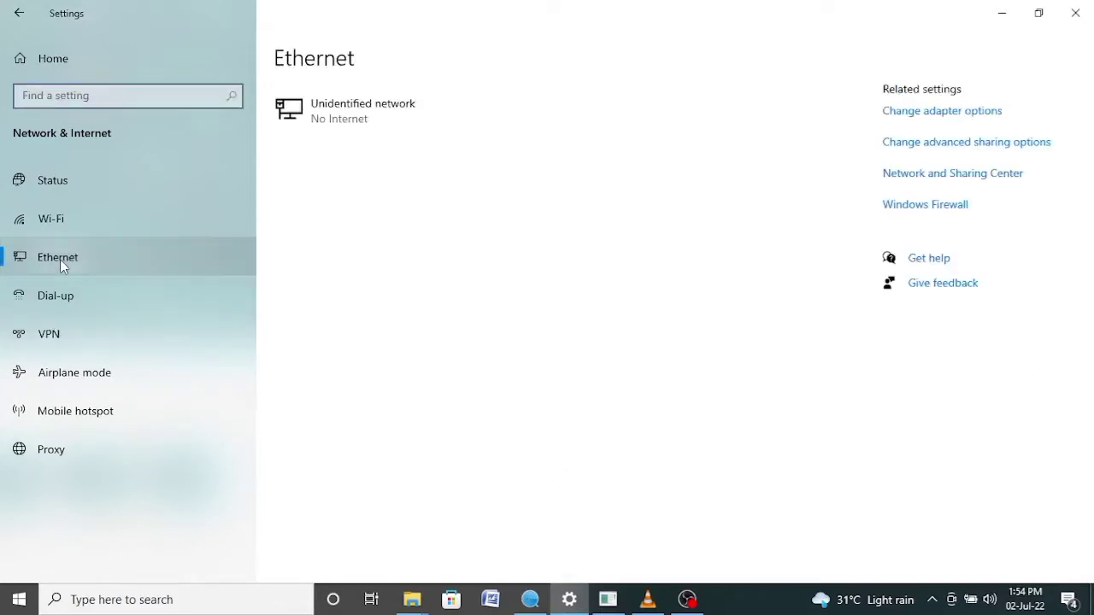
left_click(373, 114)
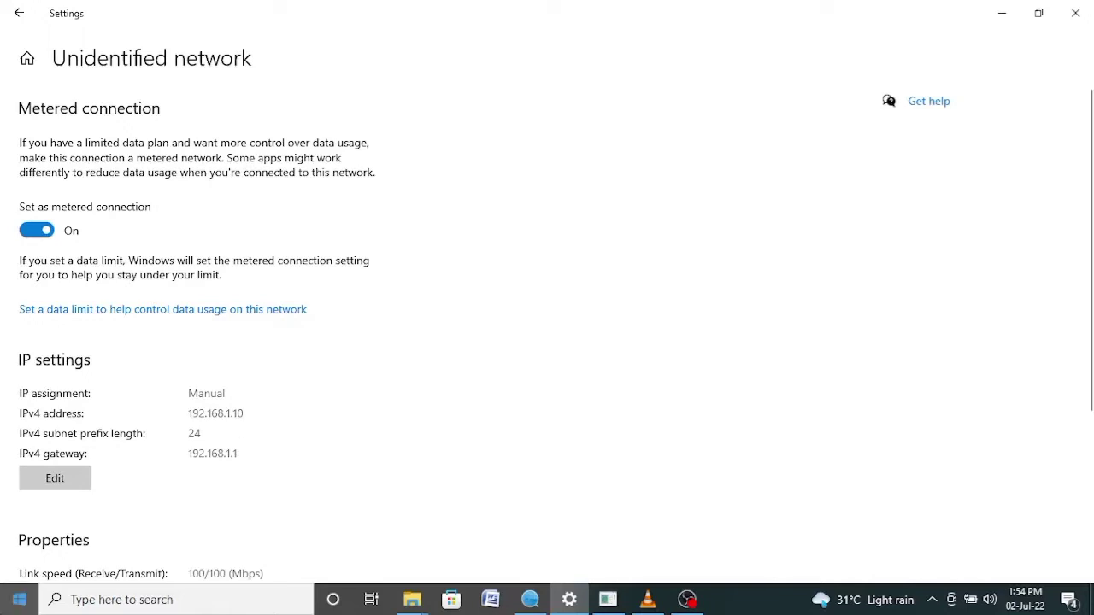
Run 'ping 192.168.1.64 -t' from Windows search for a continuous ping to the camera
left_click(126, 601)
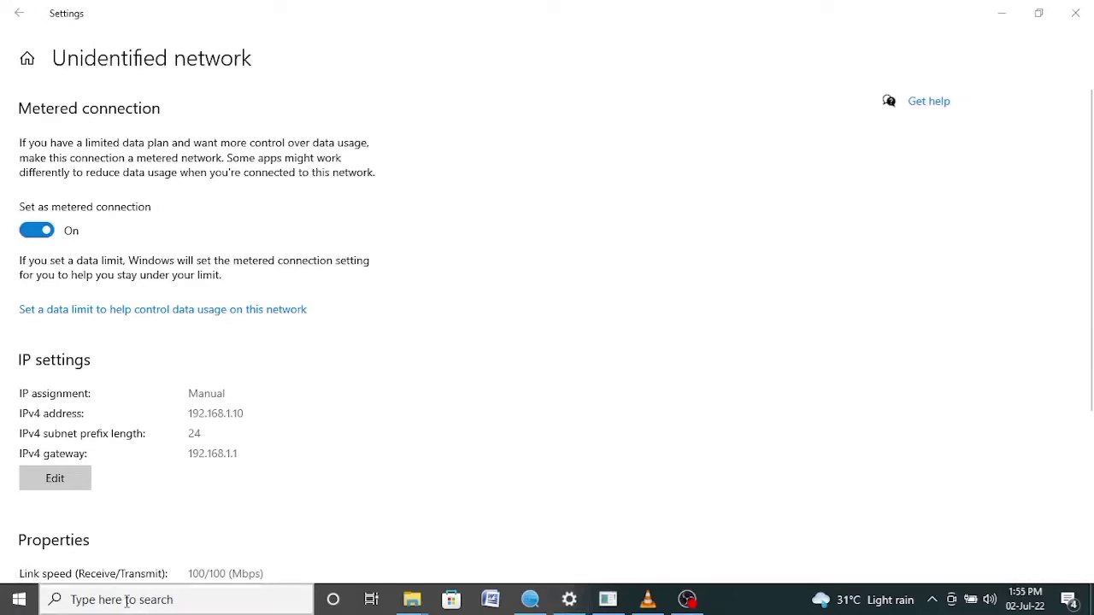
type("ping ")
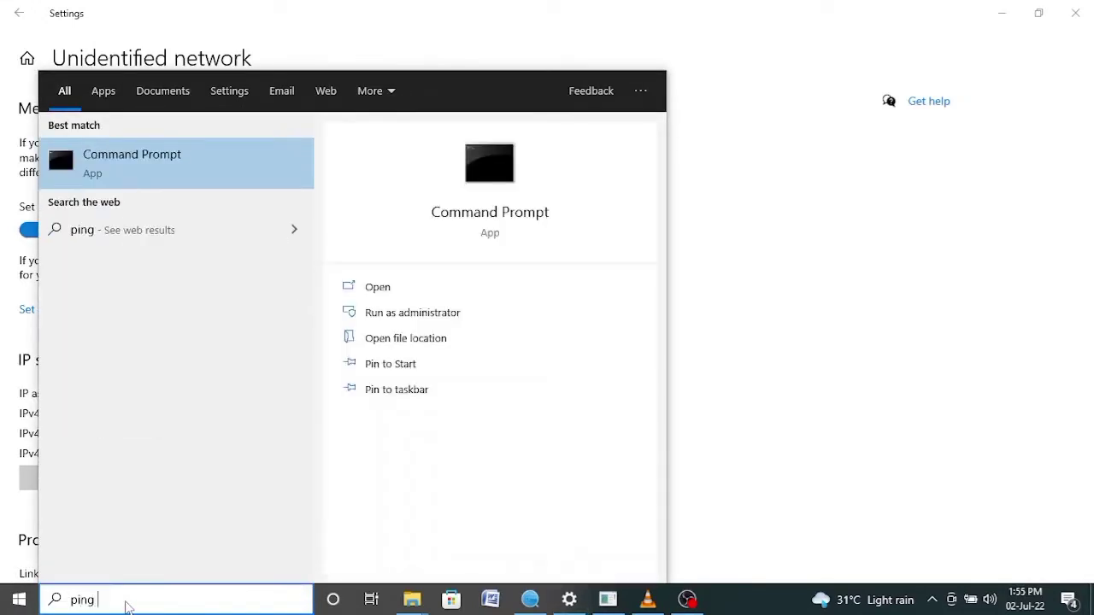
type("192")
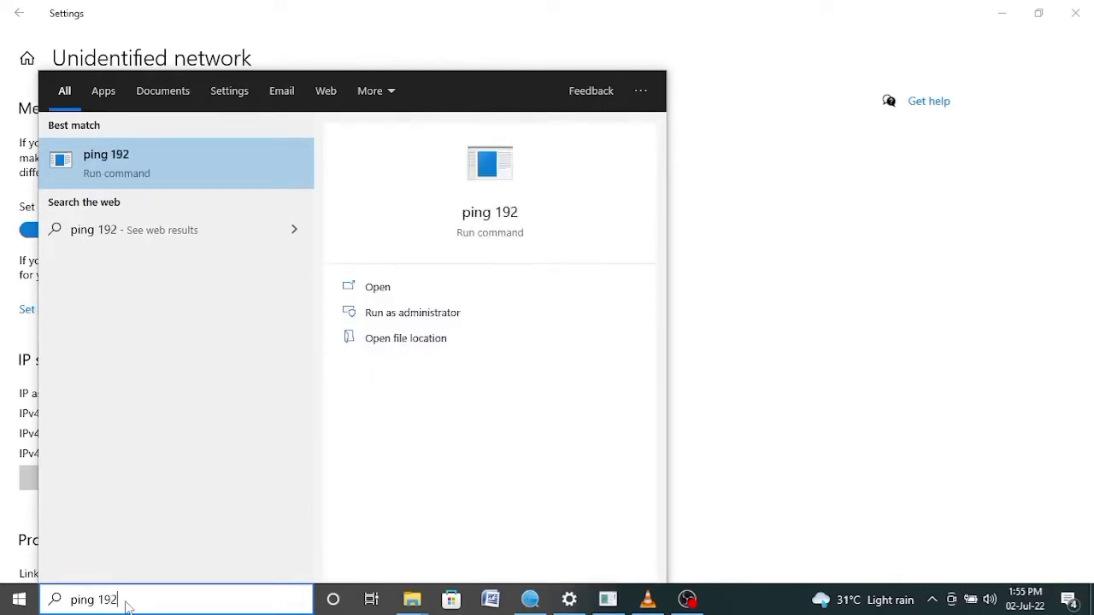
type(".1")
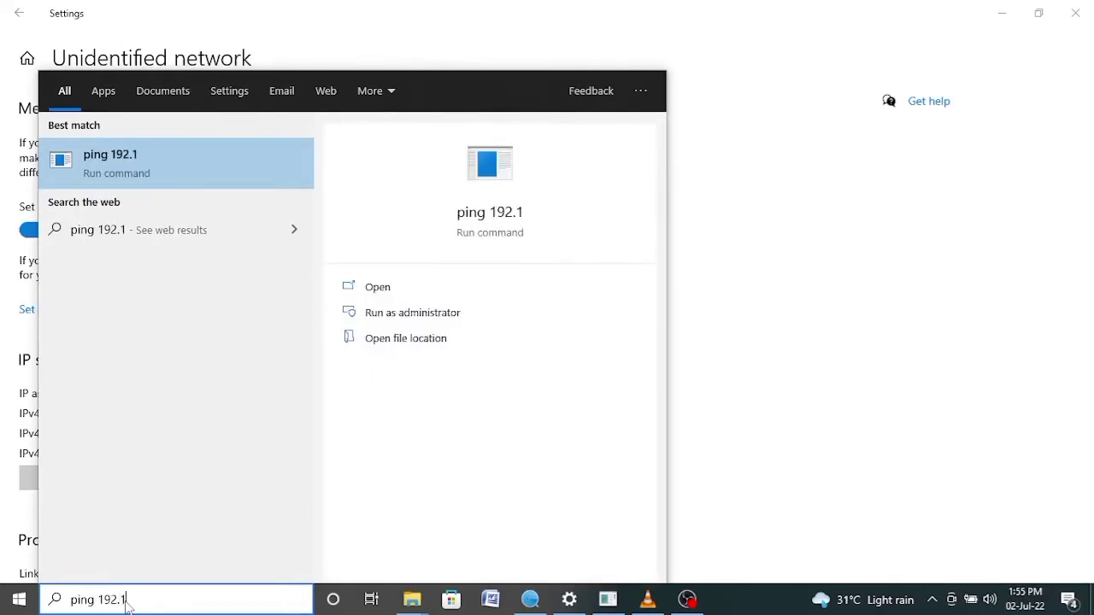
type("68.1")
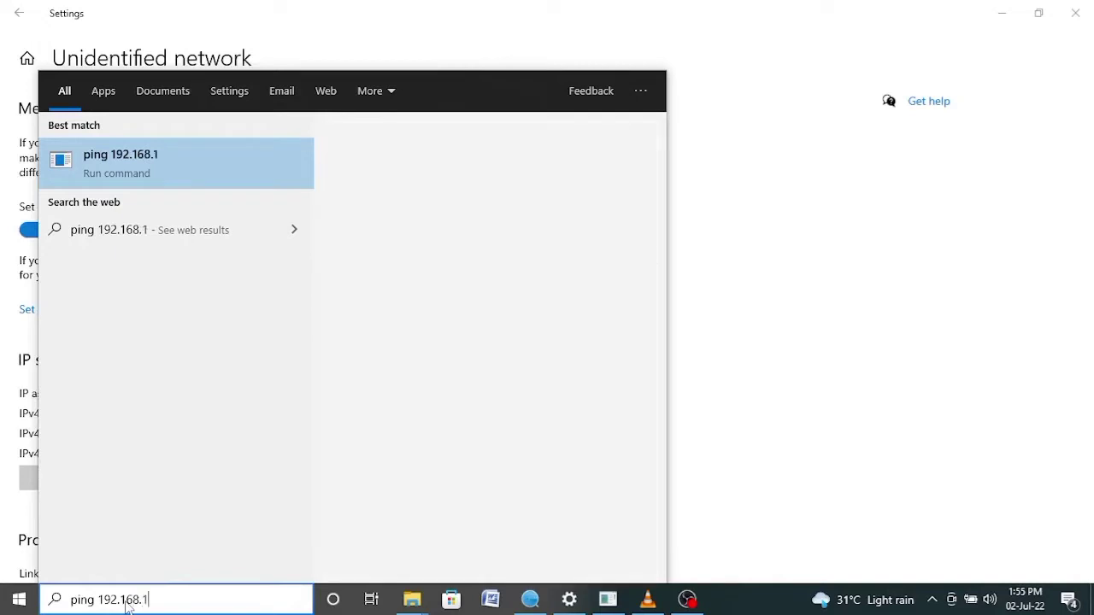
type(".64 ")
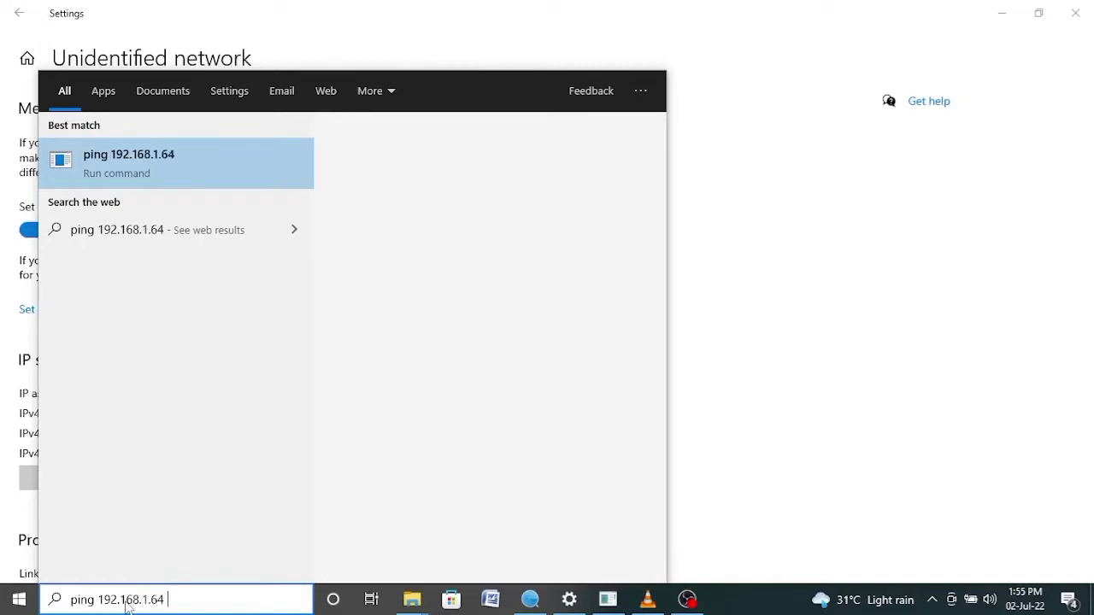
type("-t")
key("Return")
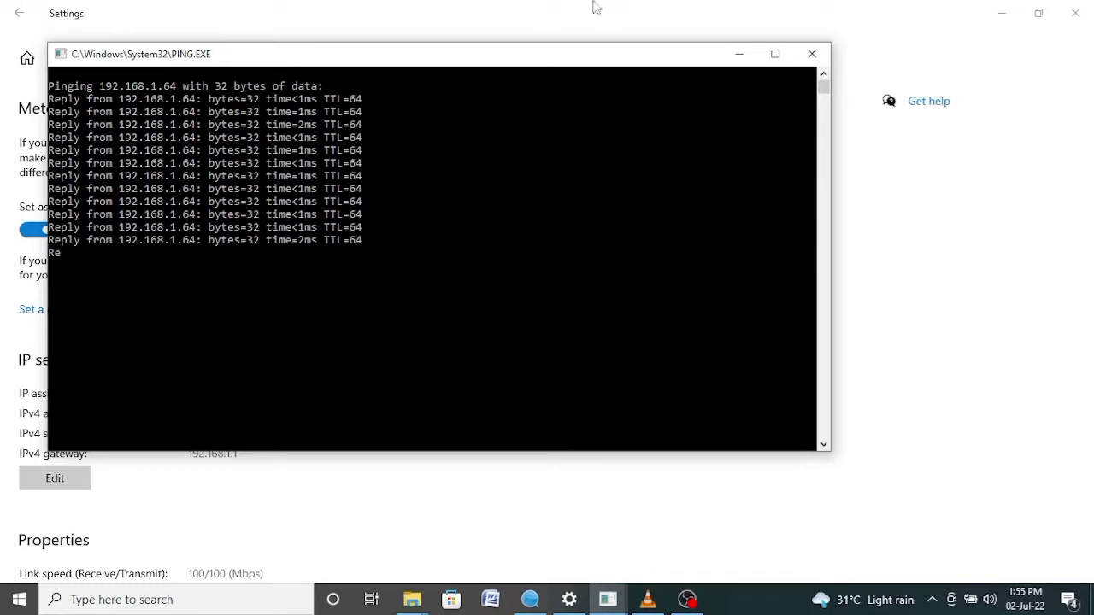
Minimize the ping console and Settings, then launch Google Chrome from the desktop
left_click(740, 55)
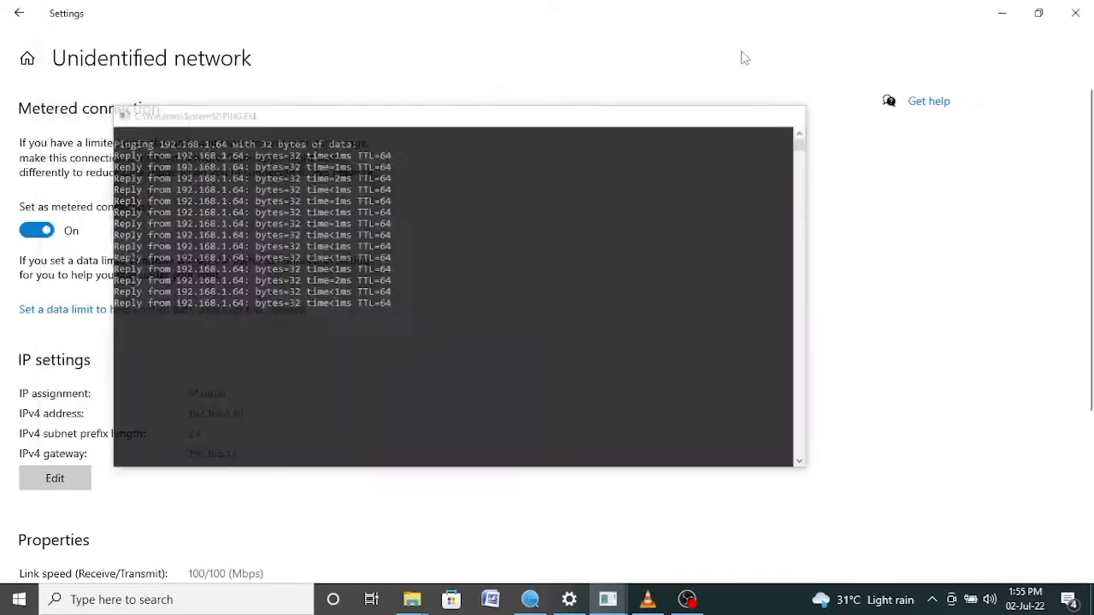
left_click(1000, 12)
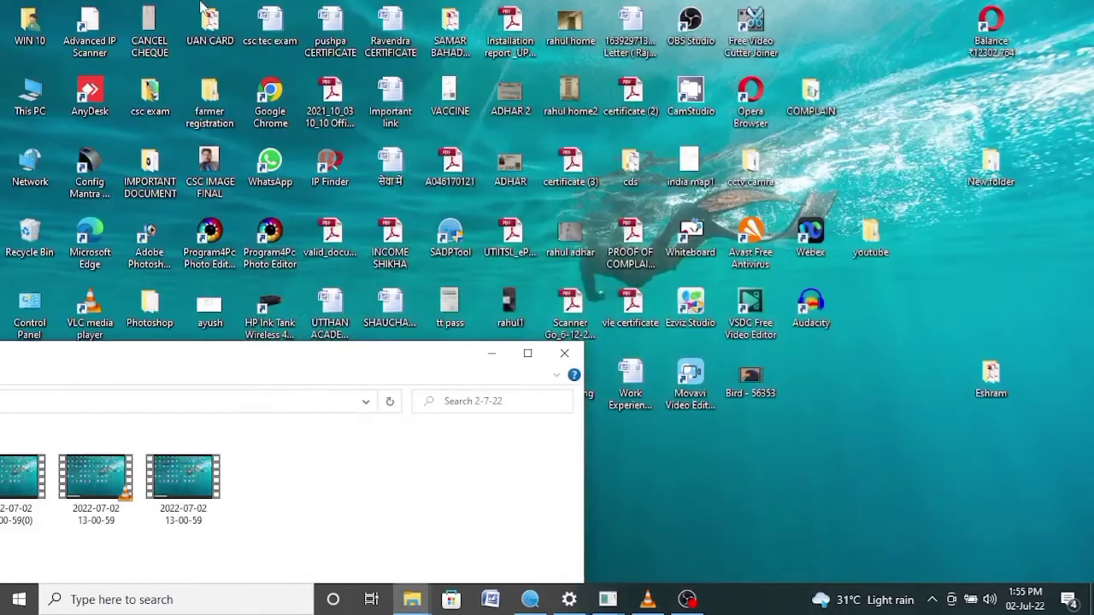
left_click(268, 94)
double_click(268, 94)
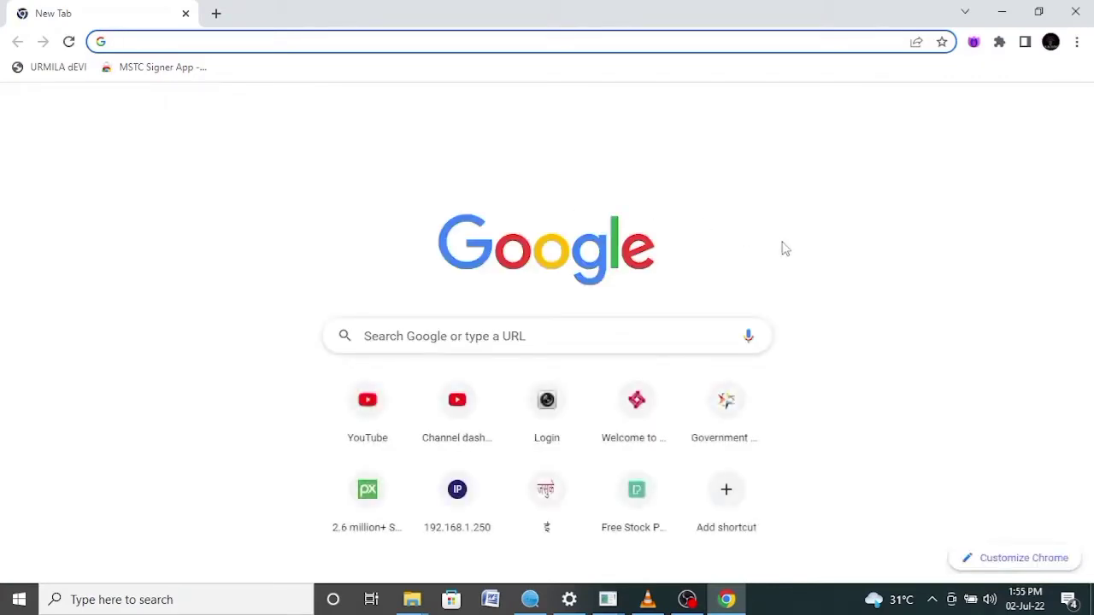
Go to 192.168.1.64 in Chrome to load the camera's login page
left_click(372, 41)
type("1")
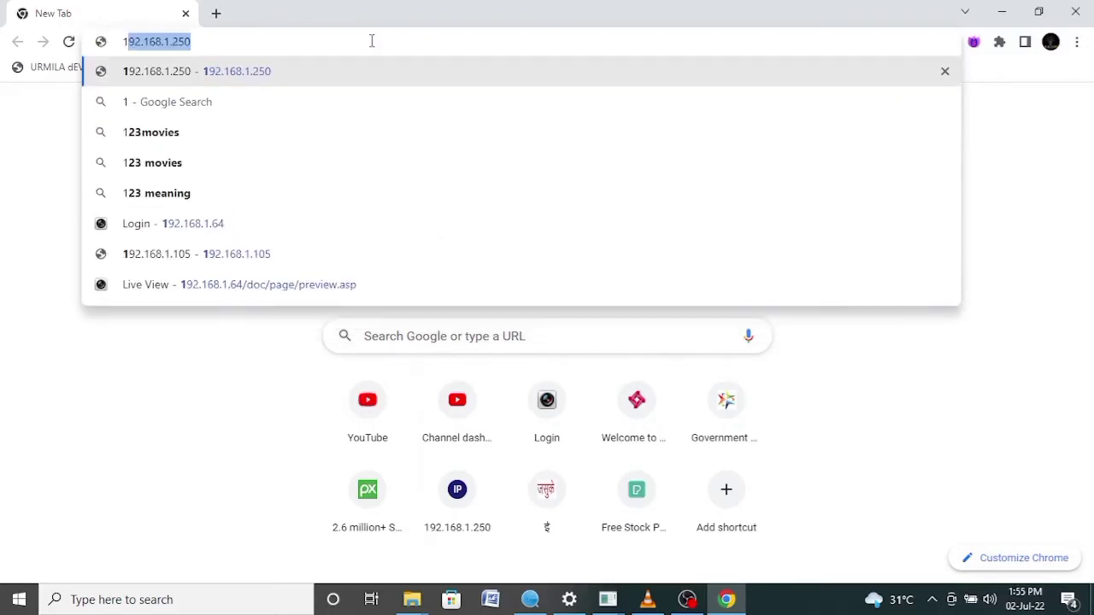
type("92")
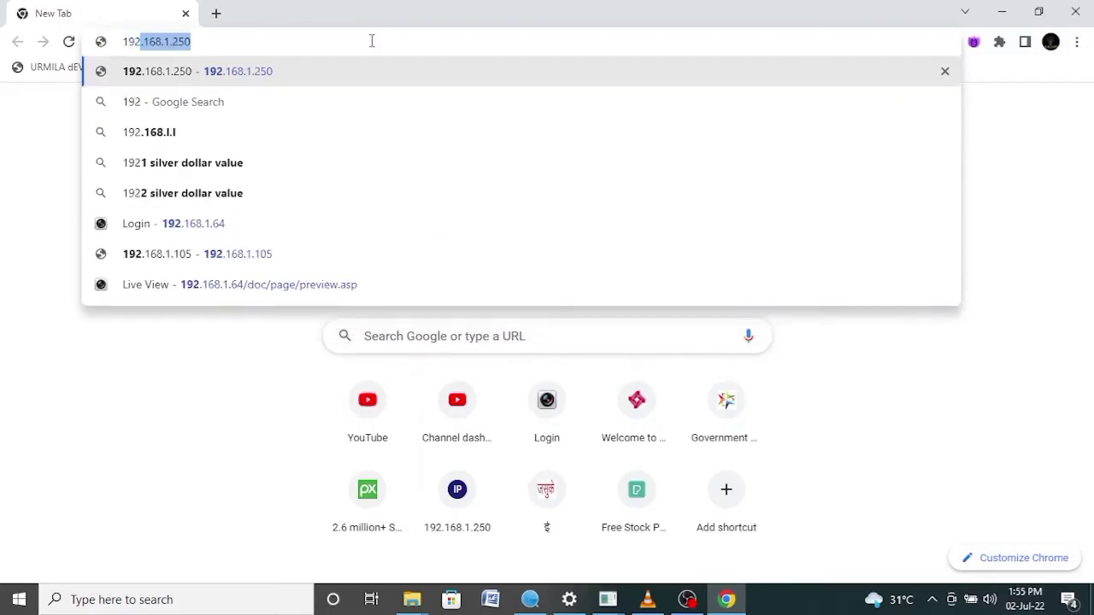
left_click(208, 41)
key("BackSpace")
key("BackSpace")
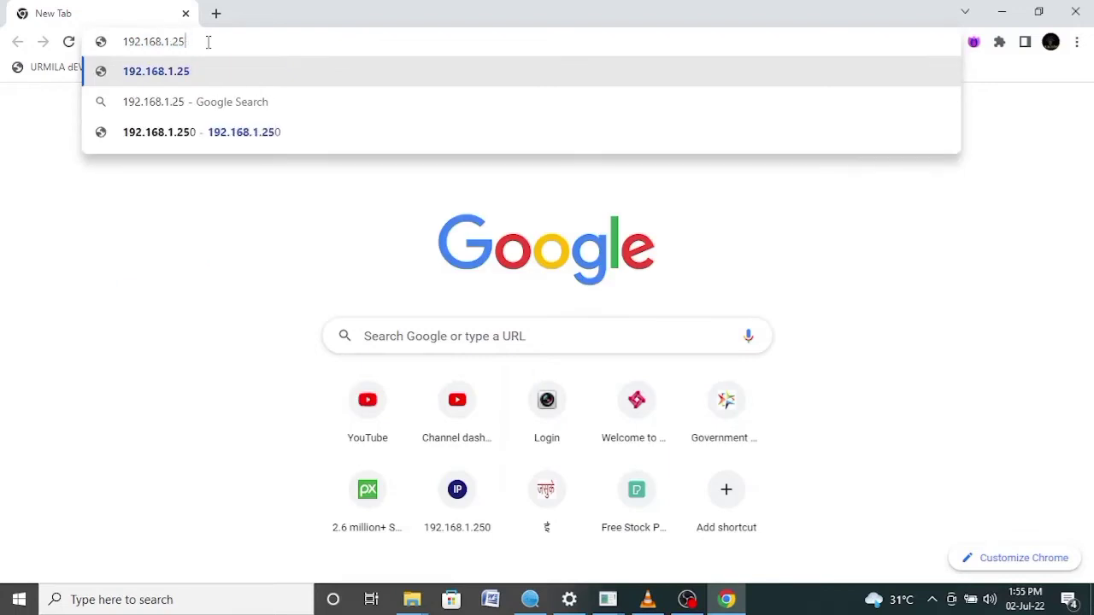
key("BackSpace")
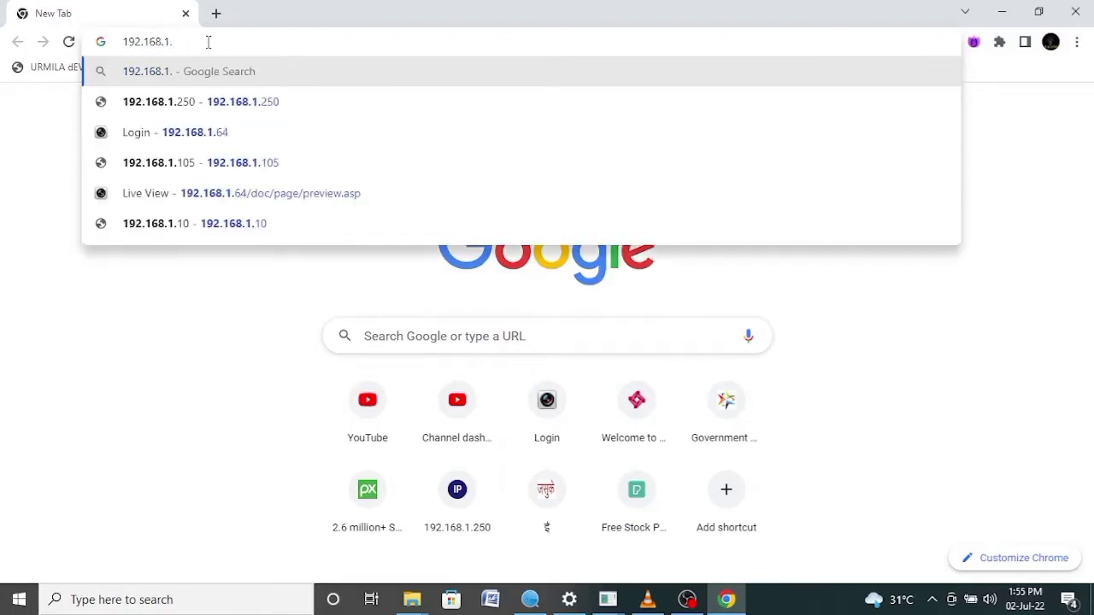
type("64")
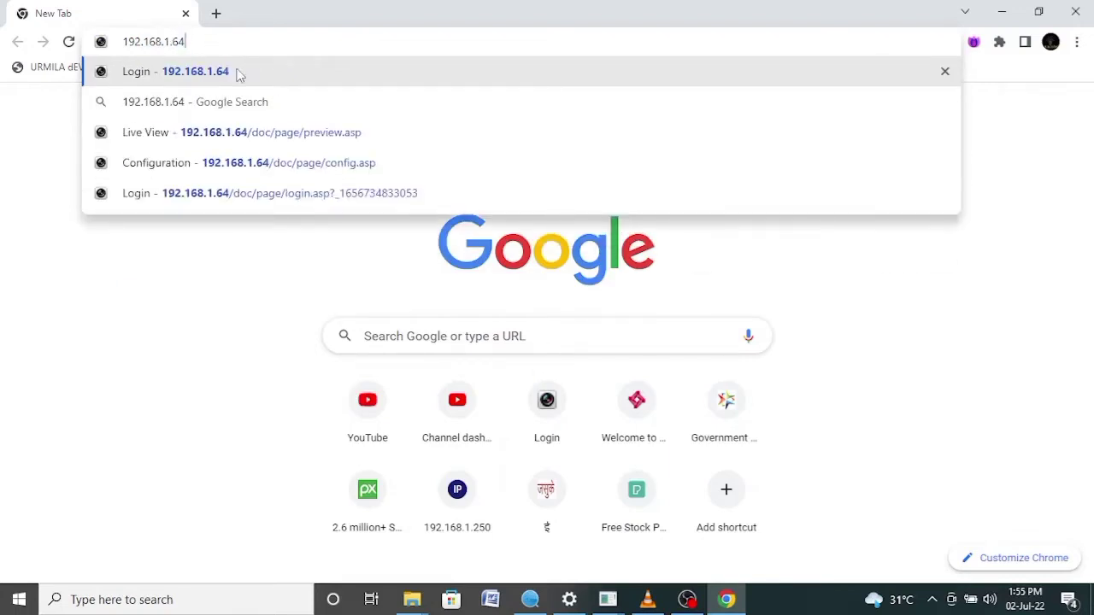
left_click(240, 74)
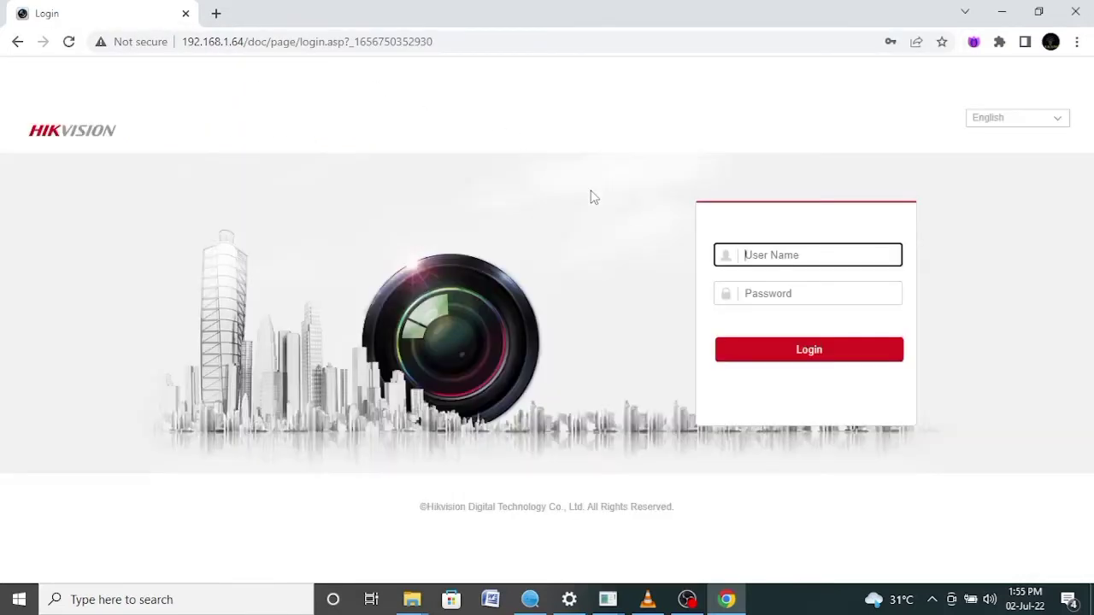
Sign in as admin with Chrome's saved credentials to reach the Live View page
left_click(756, 252)
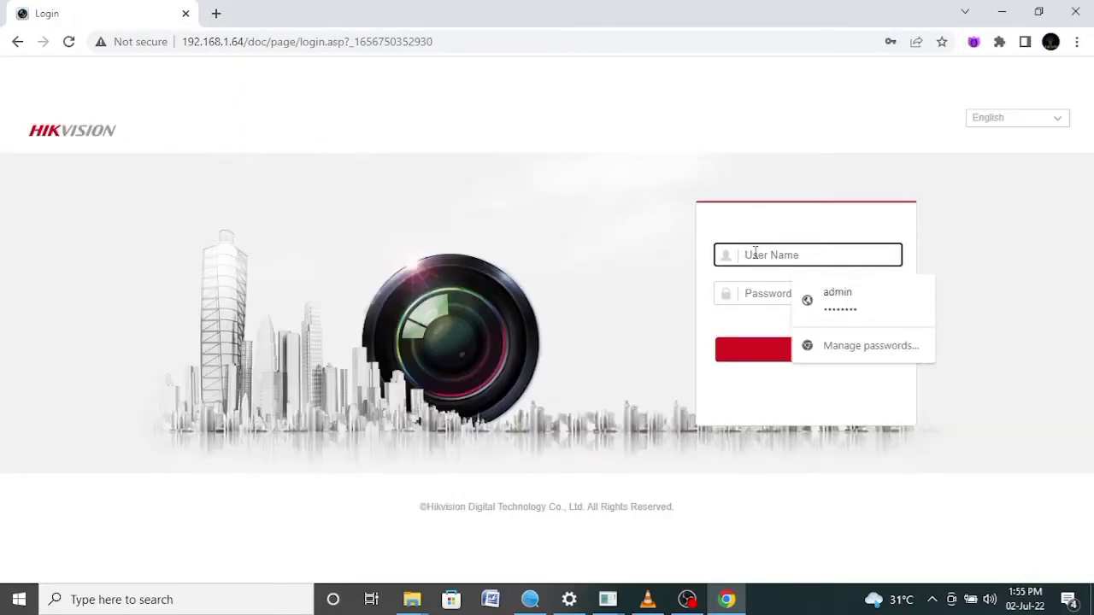
left_click(838, 299)
left_click(781, 358)
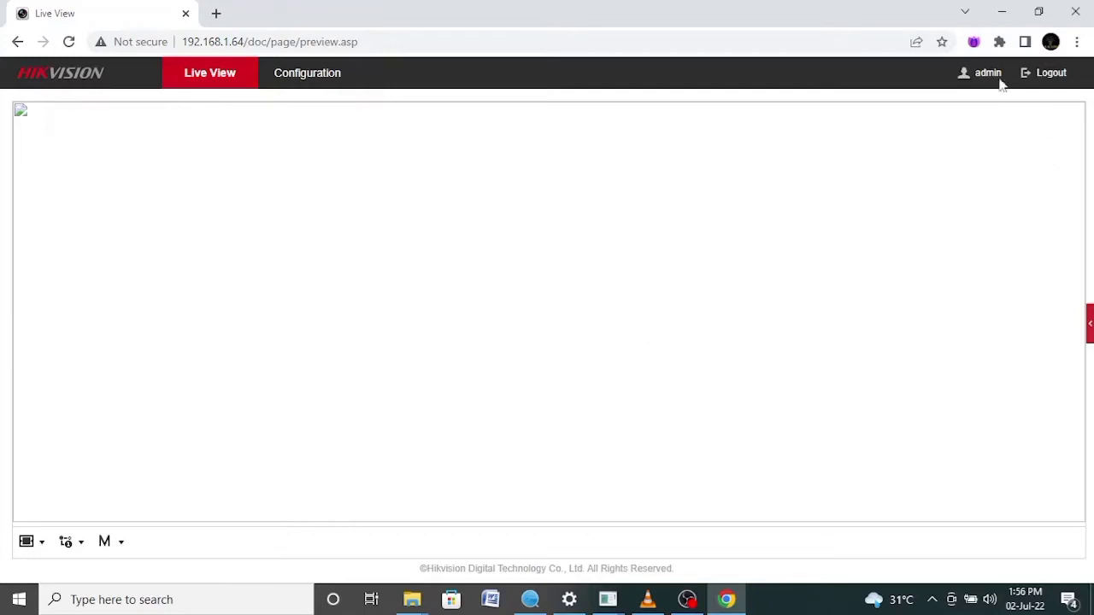
Reopen the camera page in the IE Tab extension and enter user name admin
left_click(999, 41)
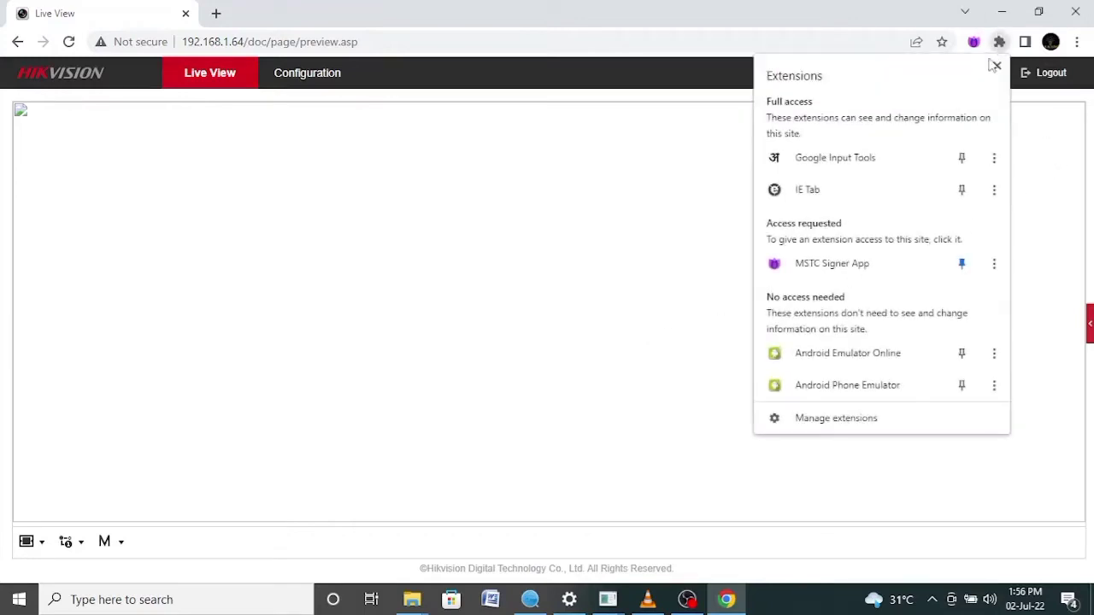
left_click(820, 198)
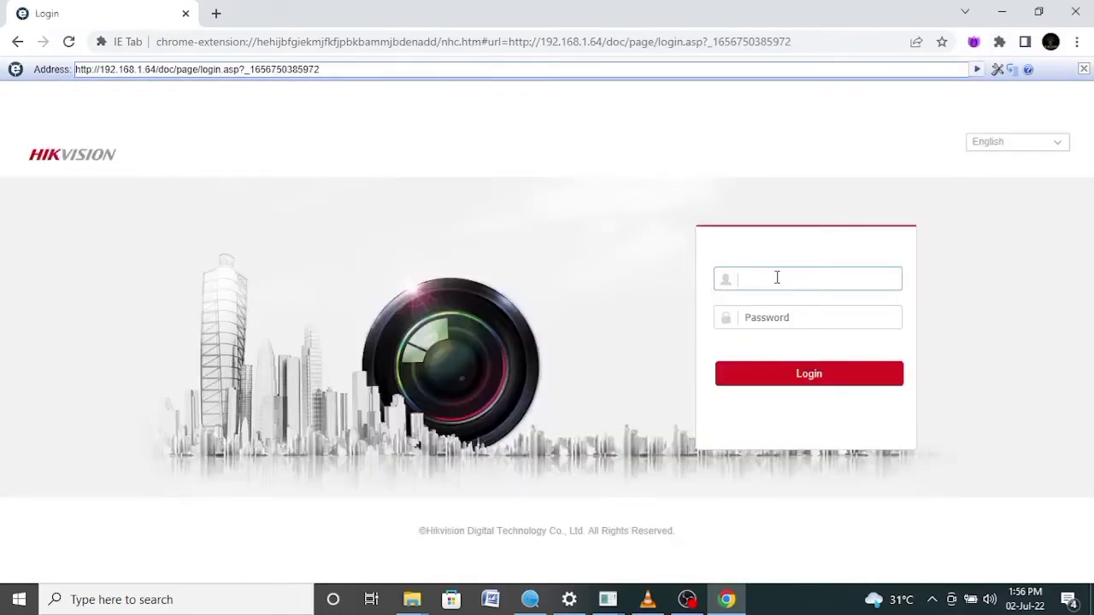
type("admin")
Enter the administrator password and log in to stream Camera01 live video
key("Tab")
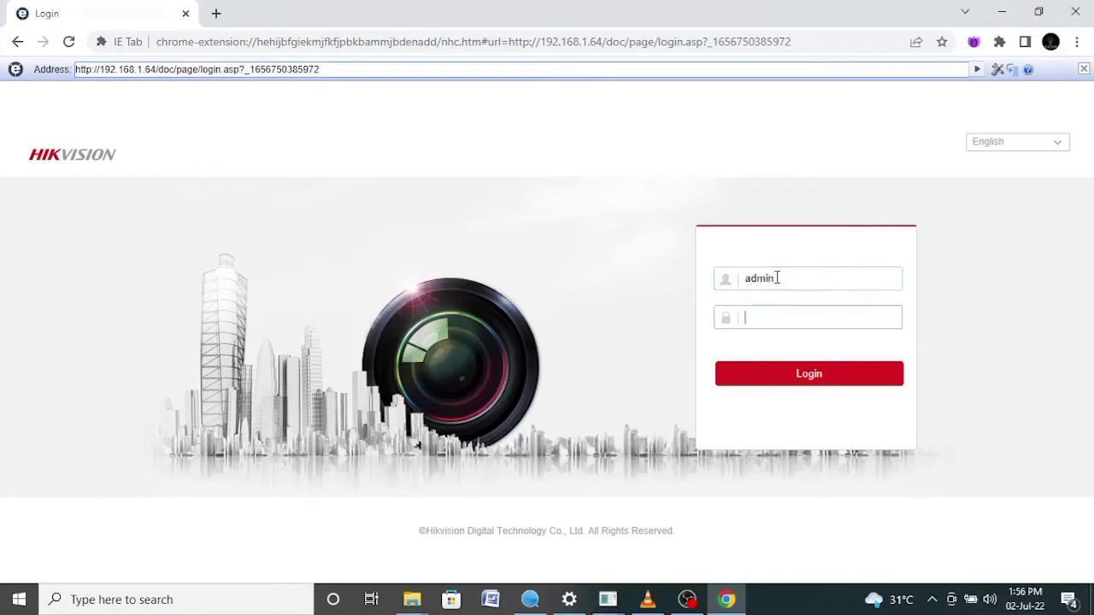
type("admin123")
left_click(813, 376)
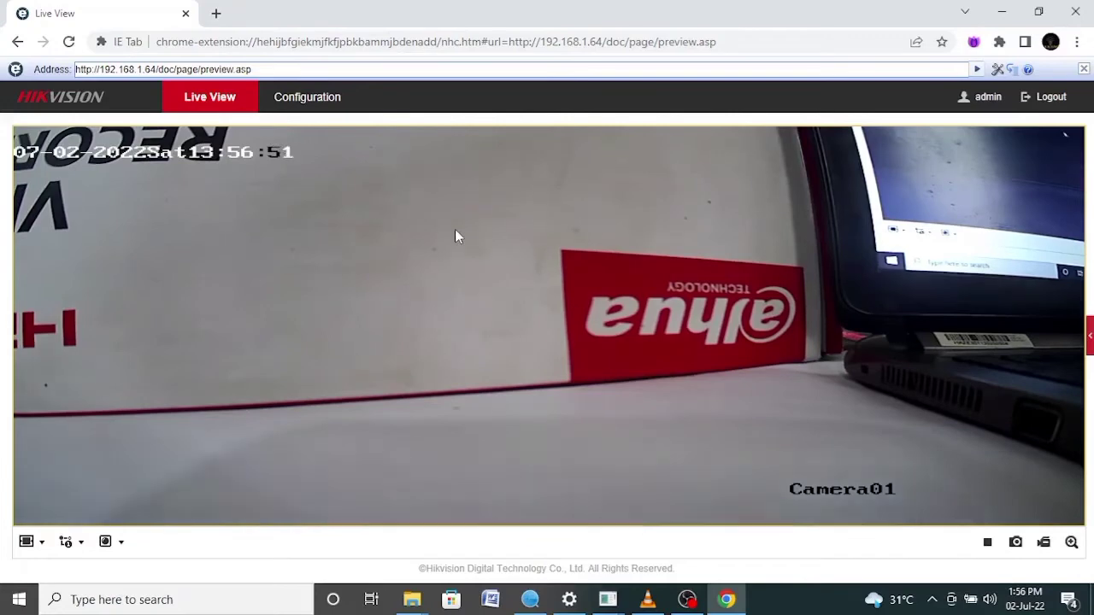
Open Configuration and browse the Time Settings and User Management pages
left_click(307, 97)
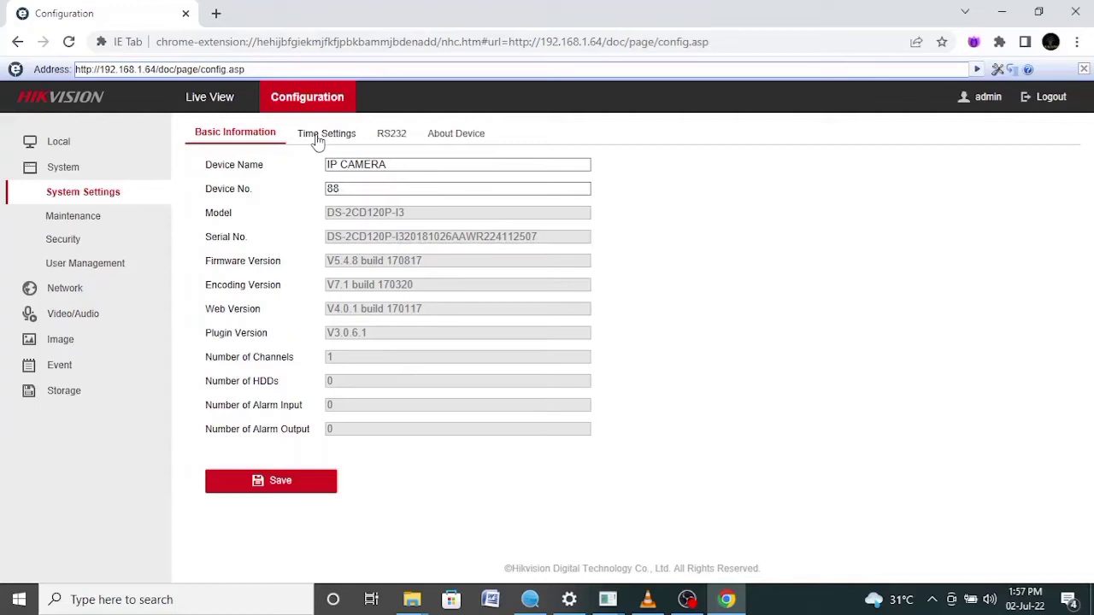
left_click(318, 137)
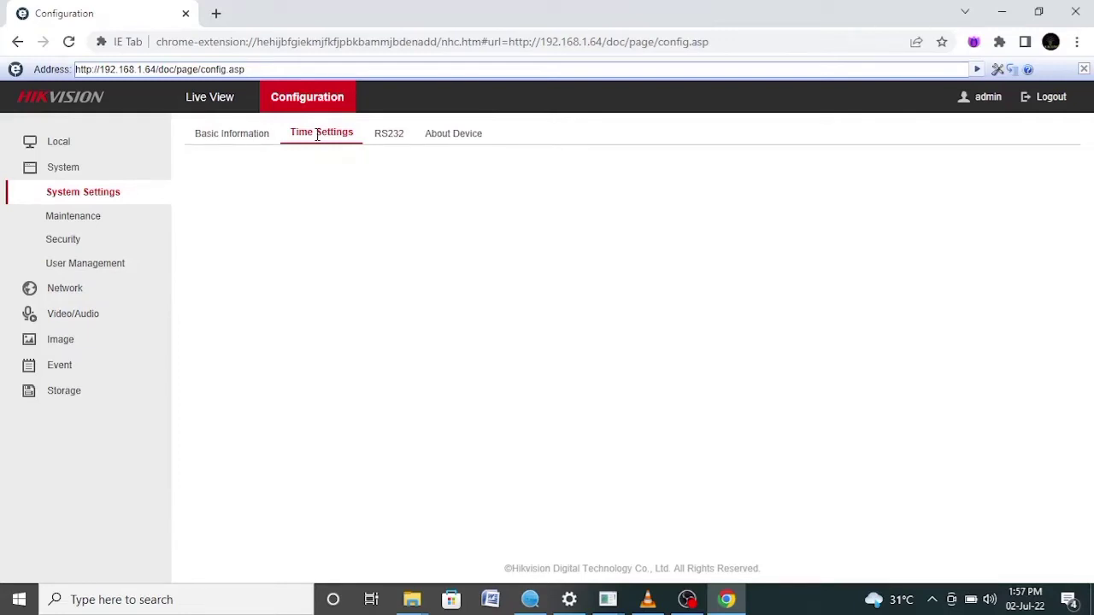
left_click(97, 265)
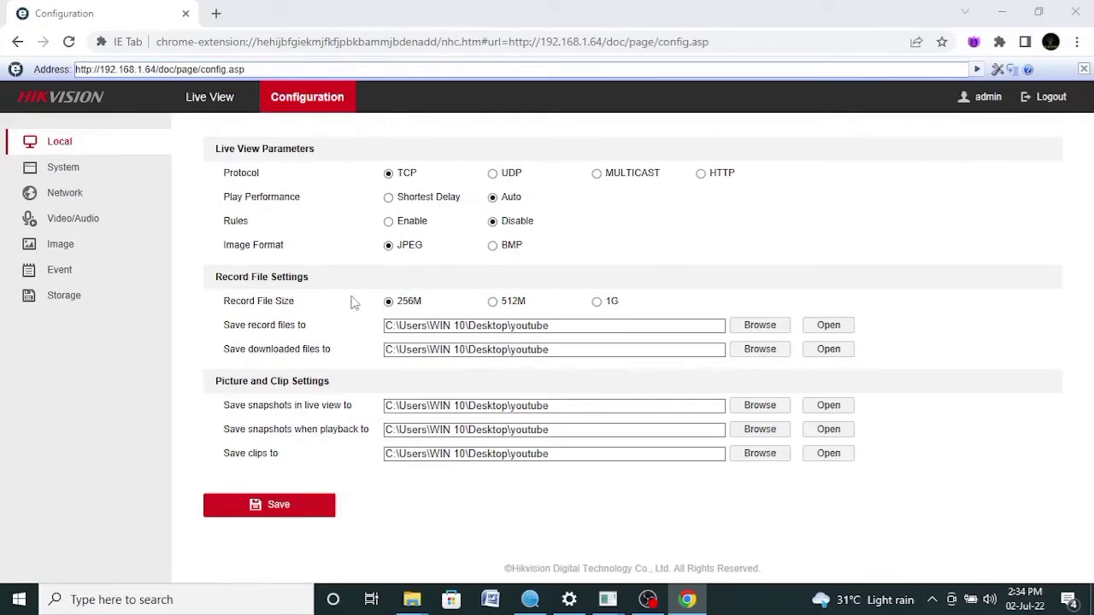
Keep the 256M record file size and open the Basic Event motion detection page
left_click(386, 301)
left_click(59, 278)
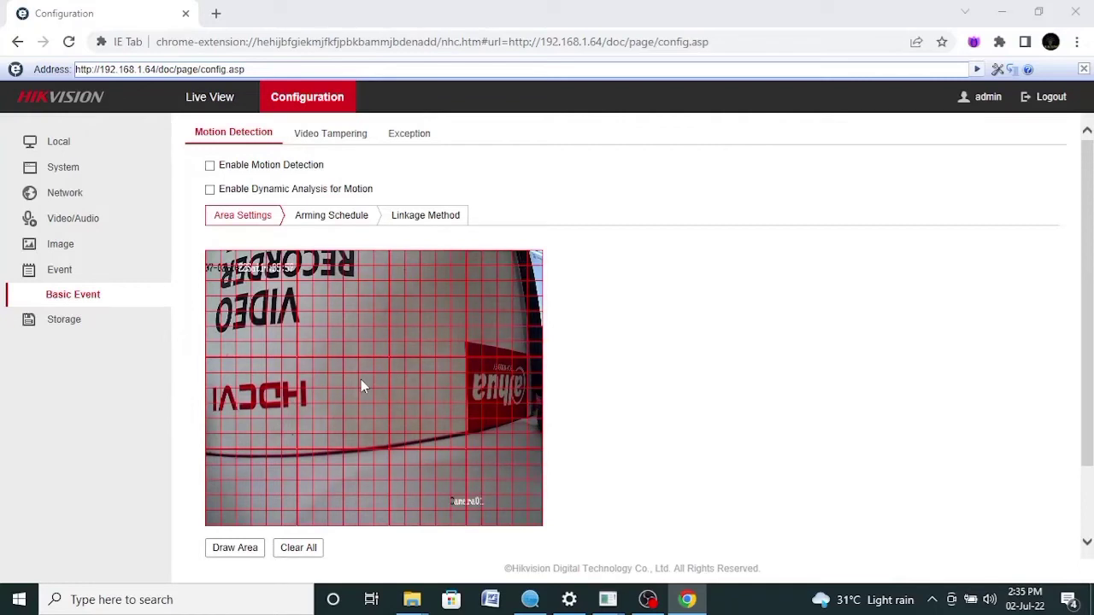
Check video tampering, then enable Dynamic Analysis for Motion and view the Arming Schedule
left_click(324, 139)
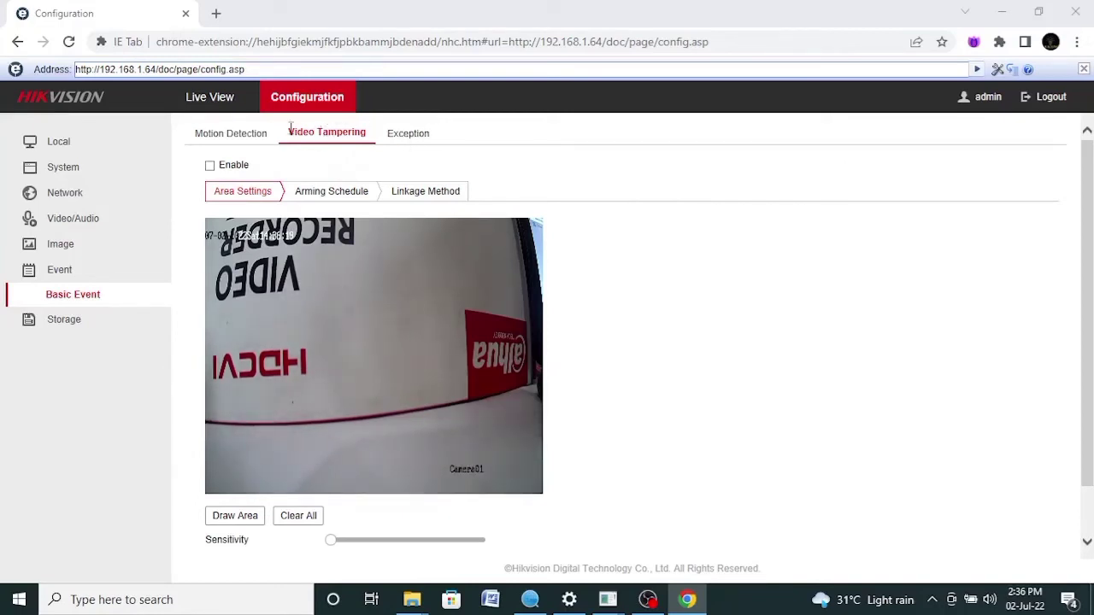
left_click(227, 135)
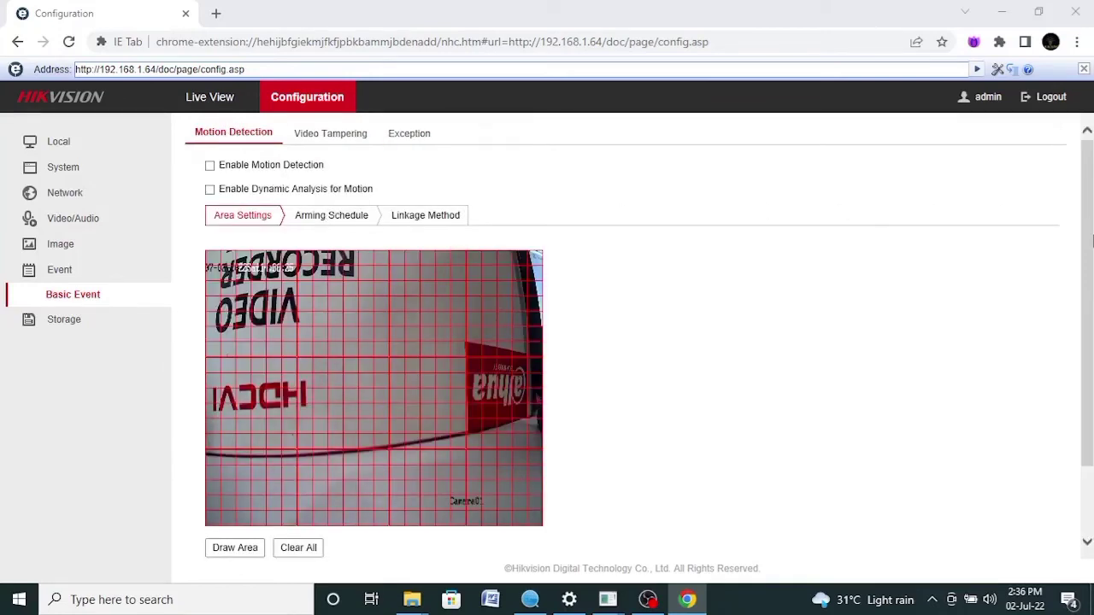
mouse_move(1091, 242)
left_mouse_down()
mouse_move(1083, 369)
mouse_move(1093, 260)
left_mouse_up()
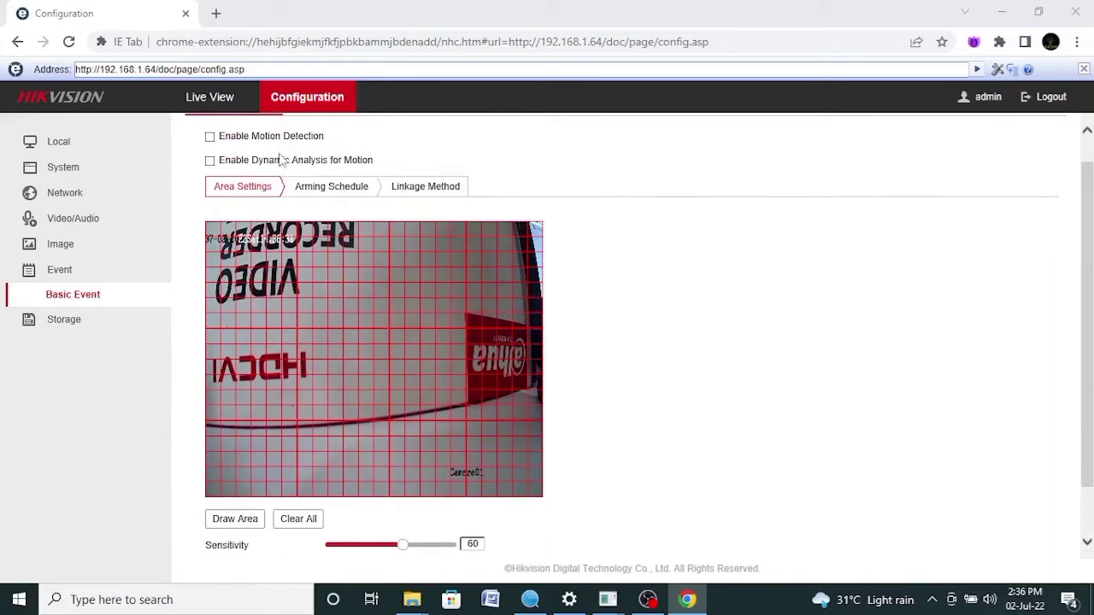
left_click(209, 161)
left_click_drag(1089, 317, 1089, 295)
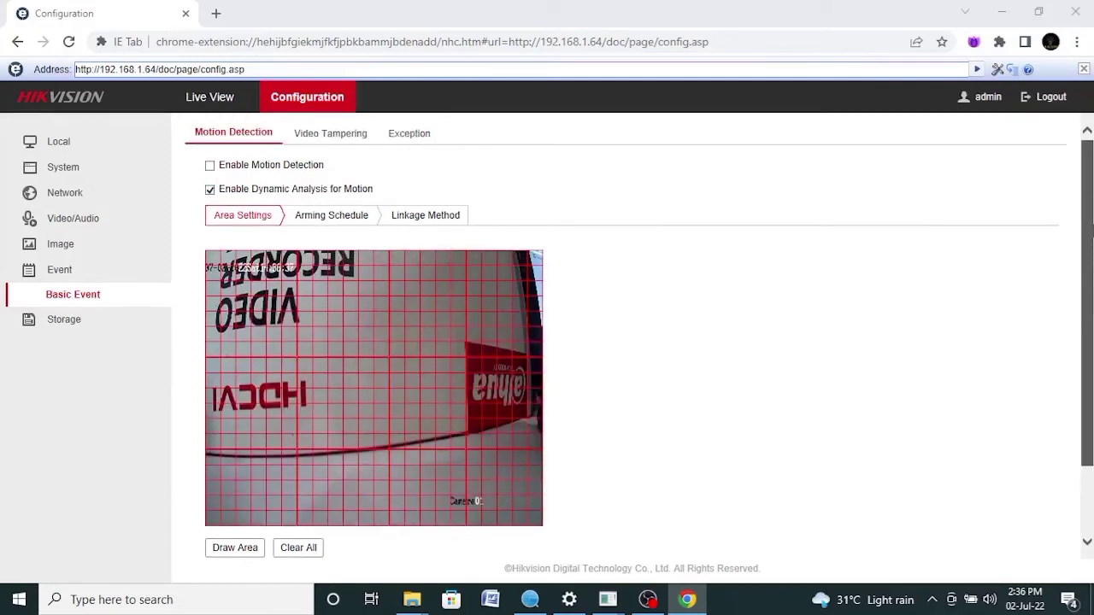
left_click(338, 217)
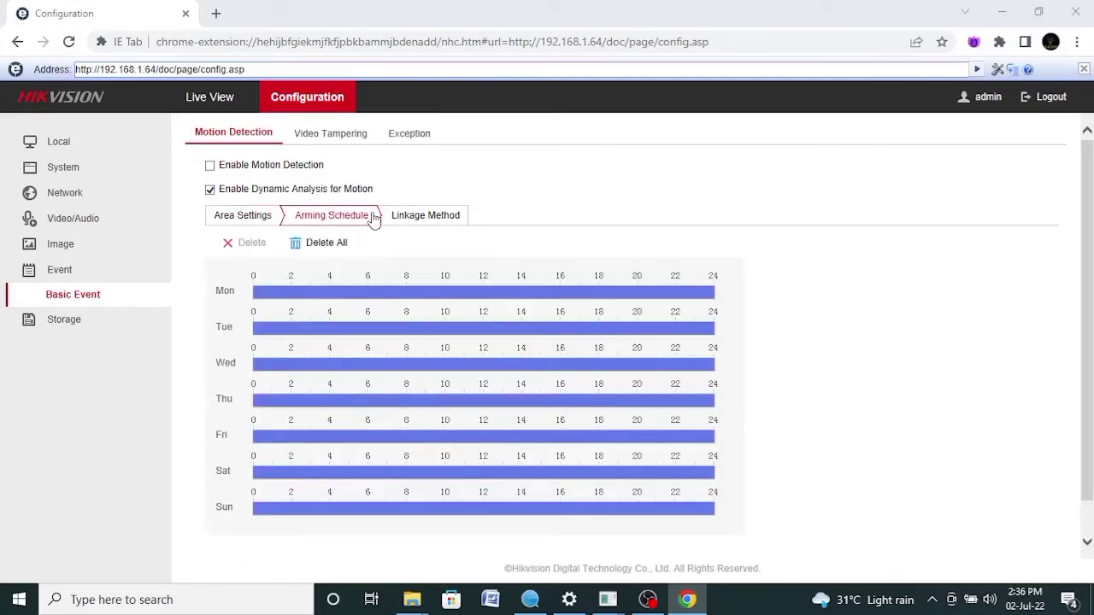
Review the 0–24 daily schedule, then show the motion alarm Linkage Method options
mouse_move(406, 334)
mouse_move(605, 359)
left_click(413, 218)
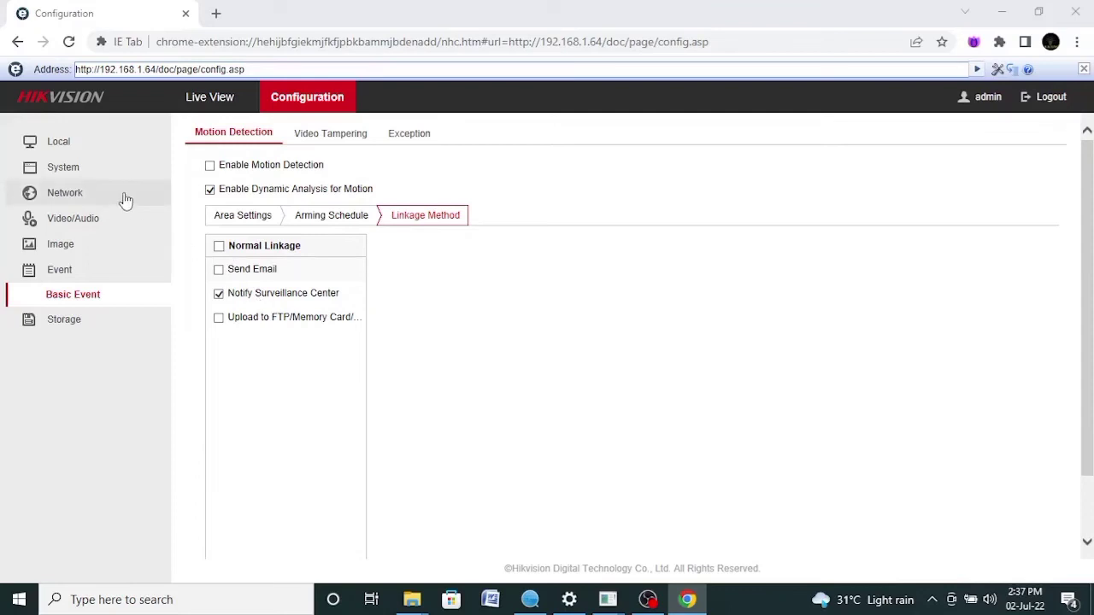
Browse the Local, System time, Maintenance and Security pages, ending on User Management showing only admin
left_click(59, 141)
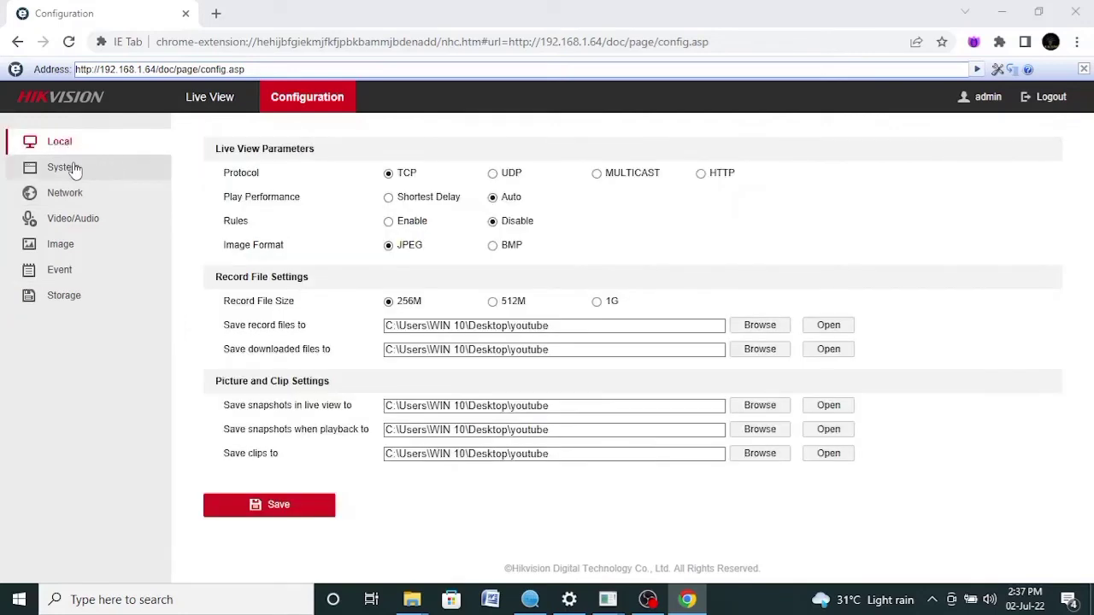
left_click(73, 168)
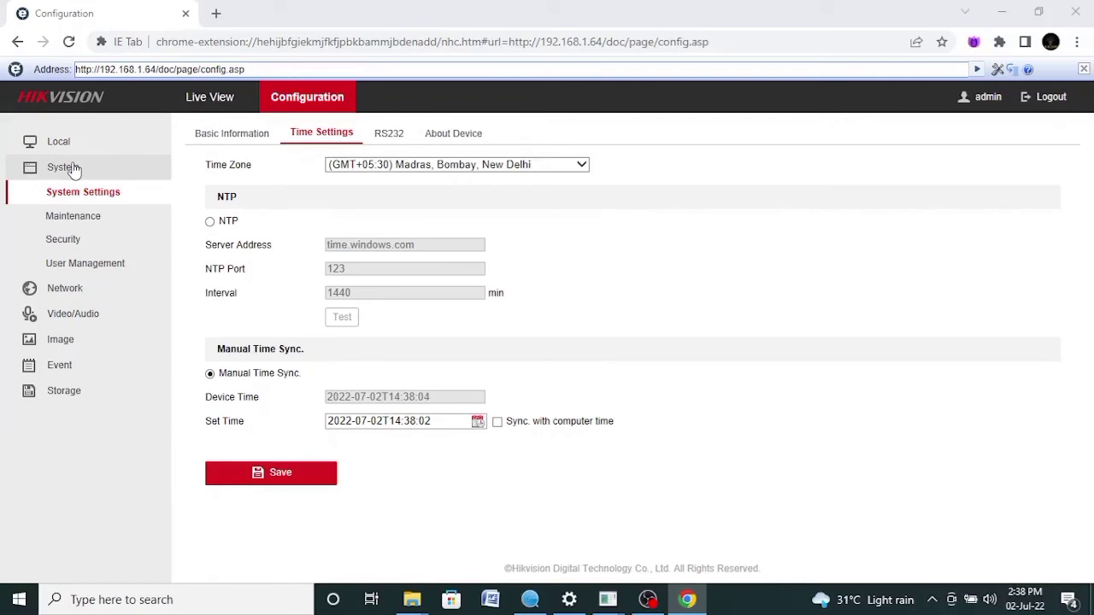
left_click(79, 217)
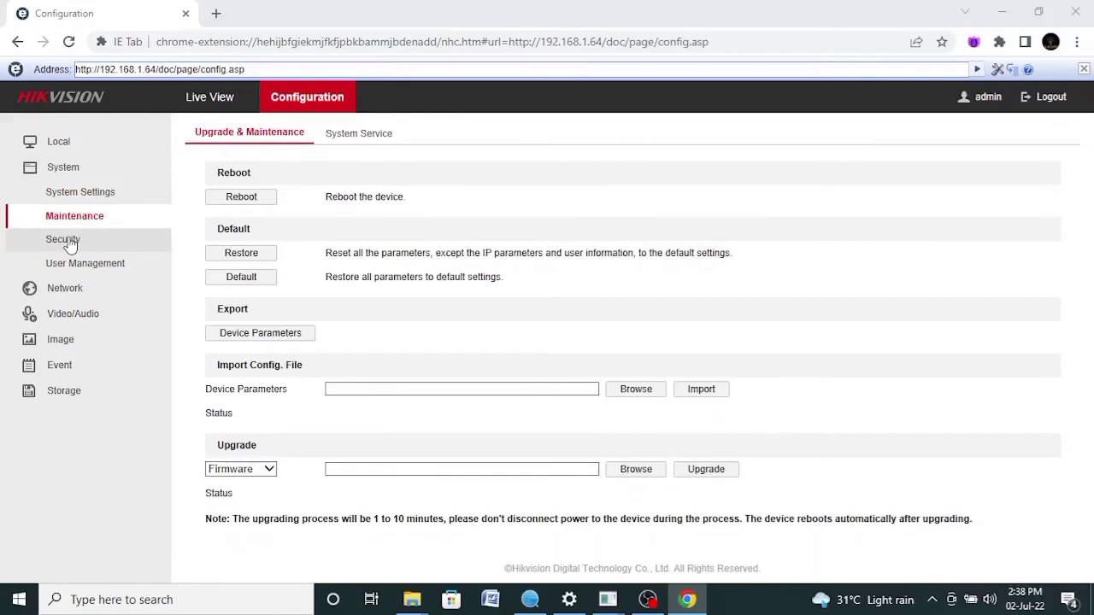
left_click(71, 243)
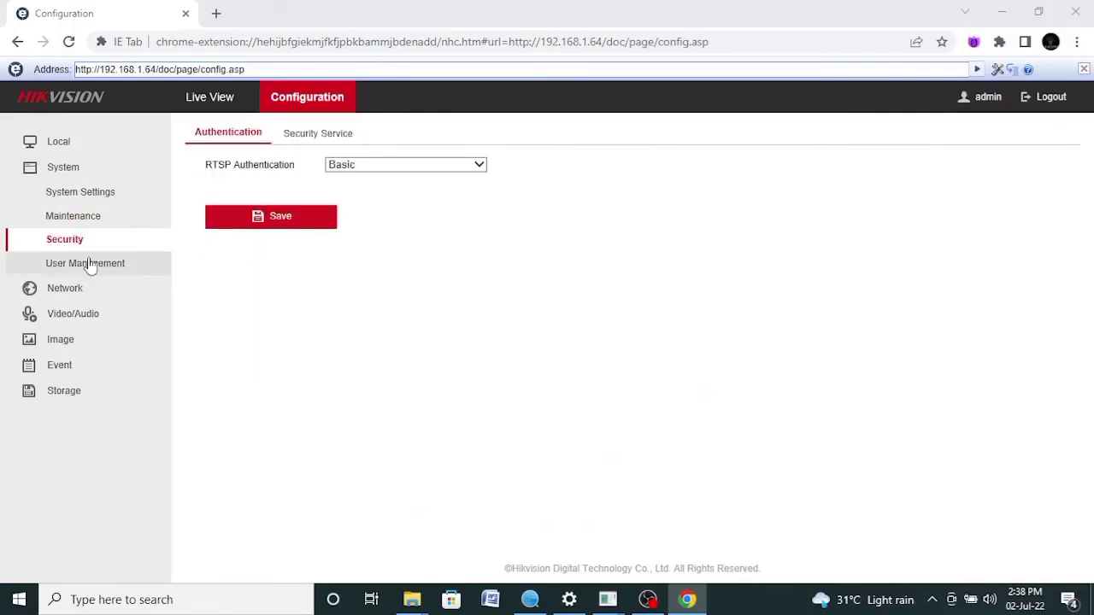
left_click(90, 265)
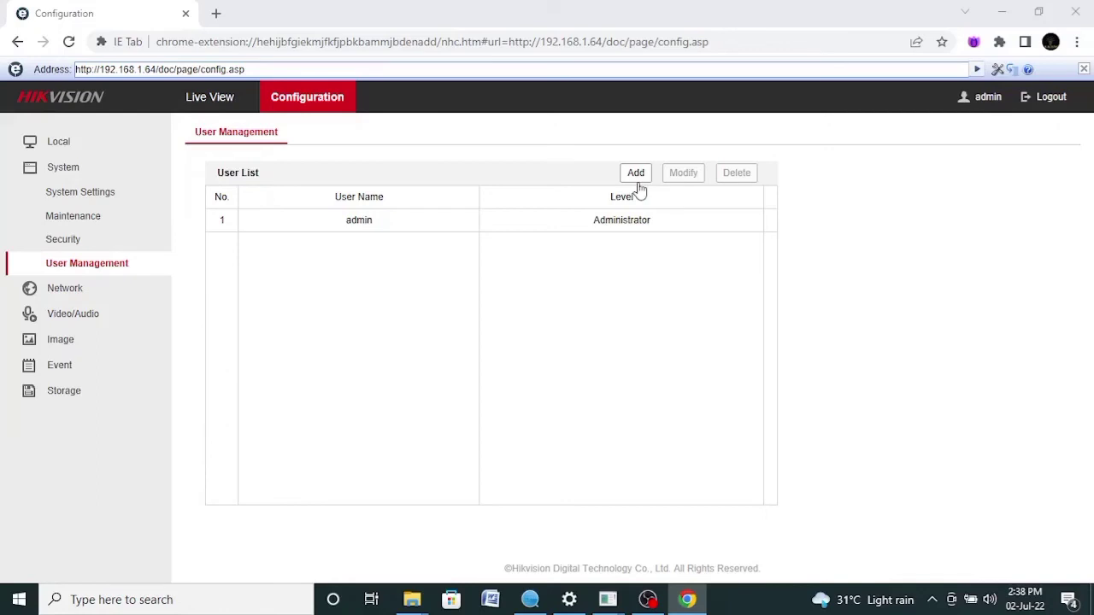
Open Network Basic Settings TCP/IP to view static IPv4 192.168.1.64, gateway 192.168.1.1, DNS 8.8.8.8
left_click(55, 293)
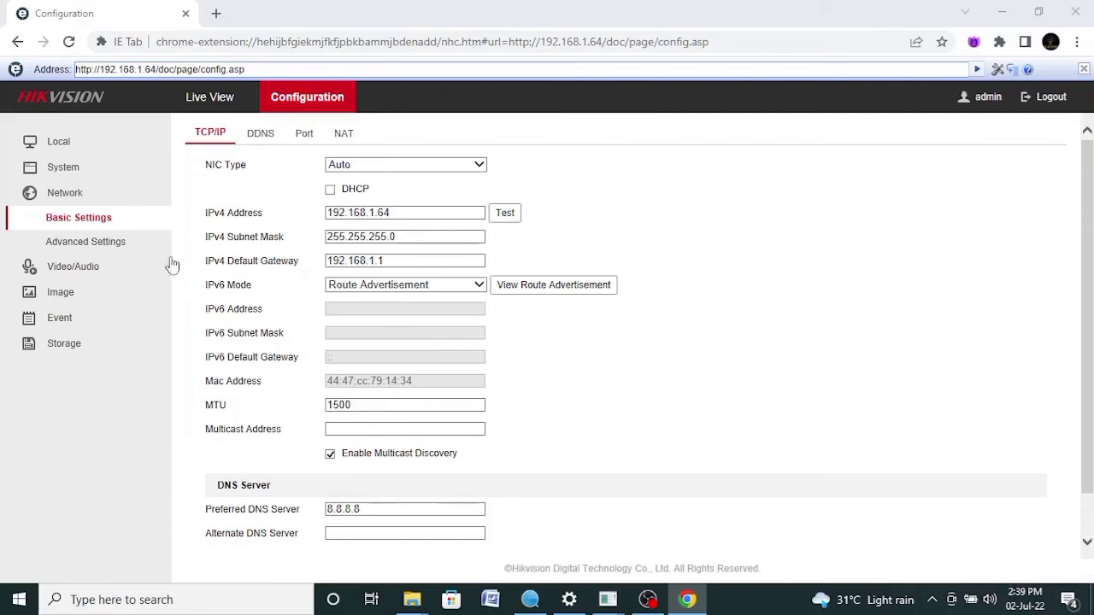
Review the Advanced Settings FTP, Email (SMTP port 25), Platform Access and HTTPS certificate tabs
left_click(114, 250)
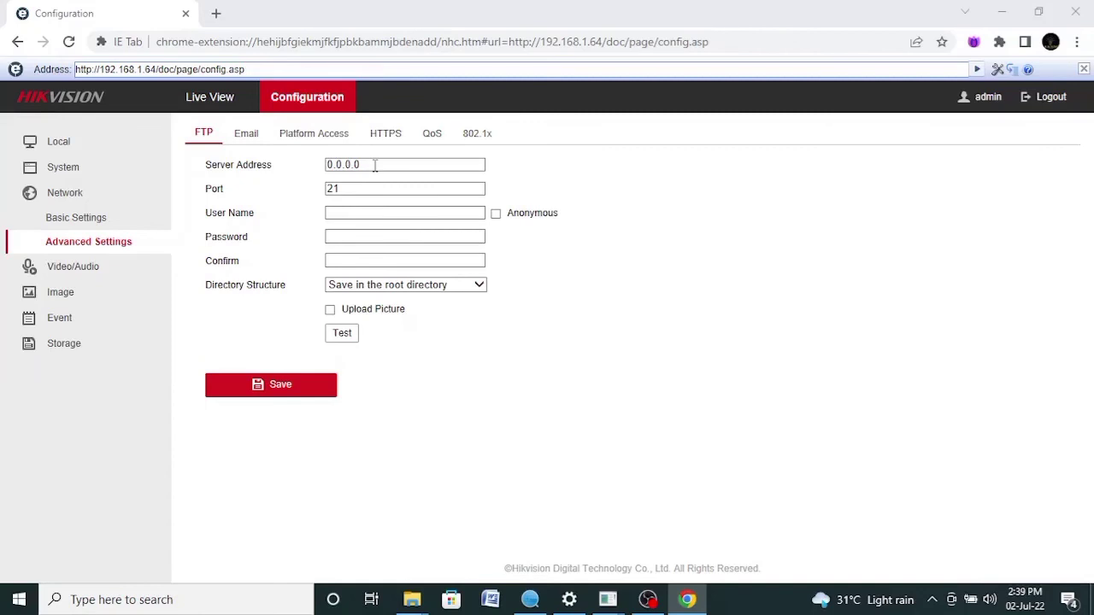
left_click(367, 215)
left_click(248, 137)
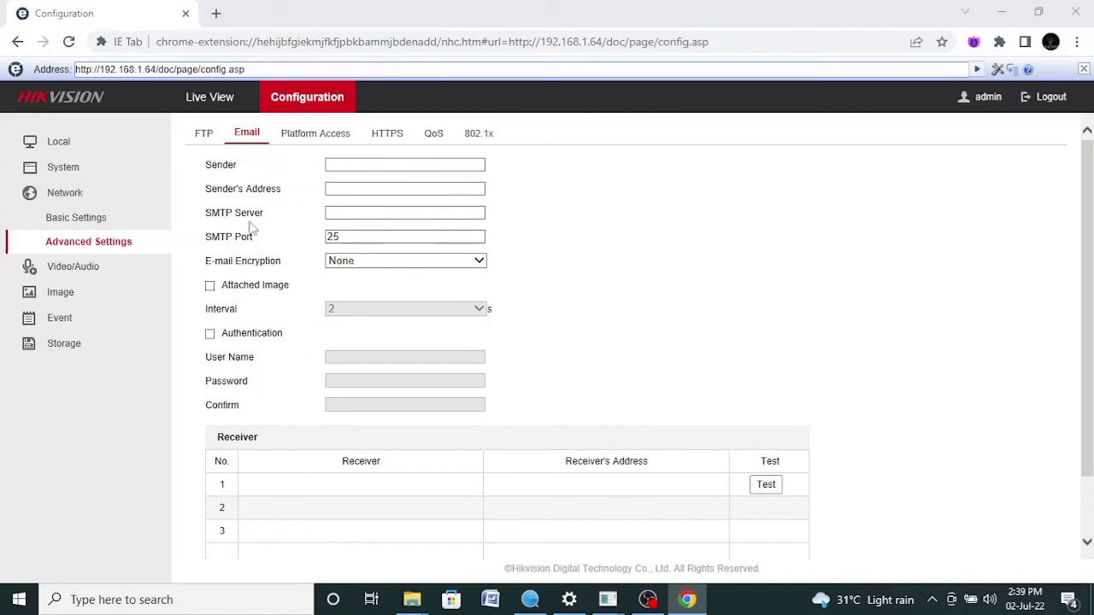
left_click(346, 237)
left_click(370, 224)
left_click_drag(1093, 335, 1092, 291)
left_click(319, 136)
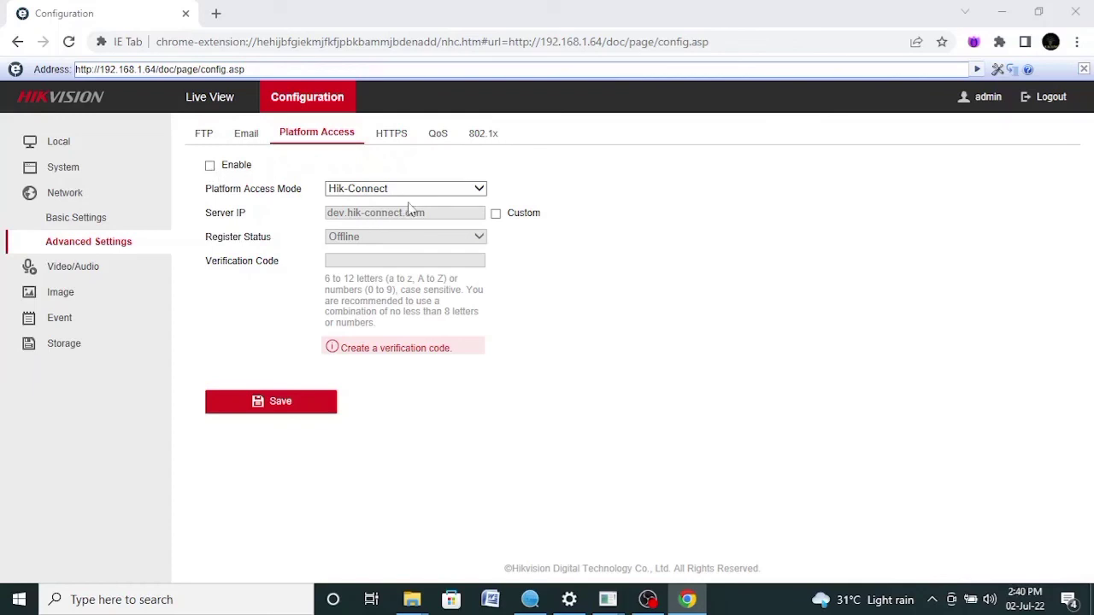
left_click(393, 134)
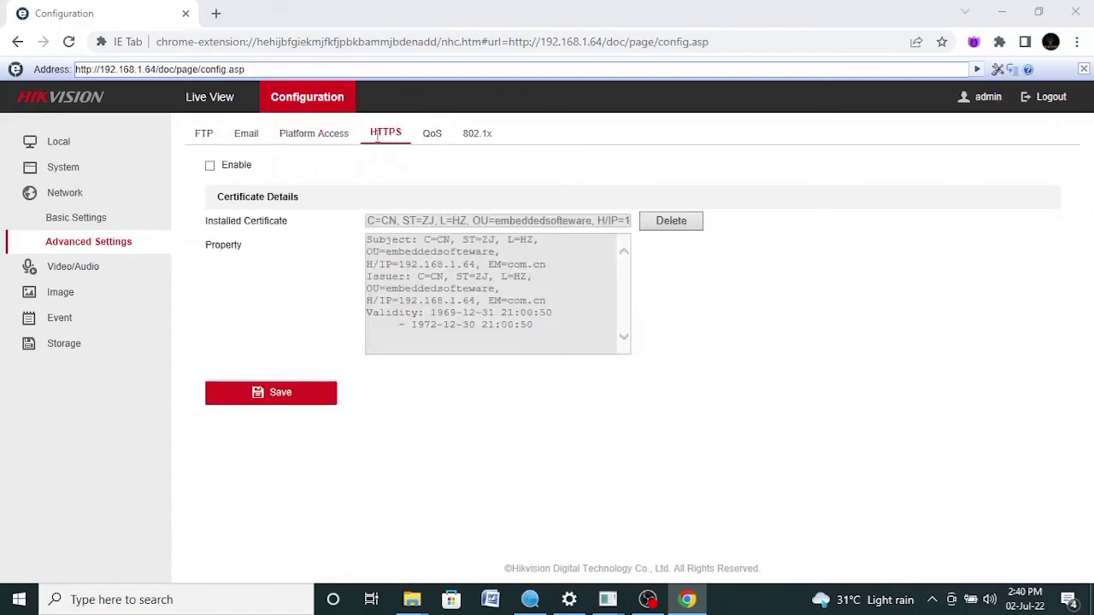